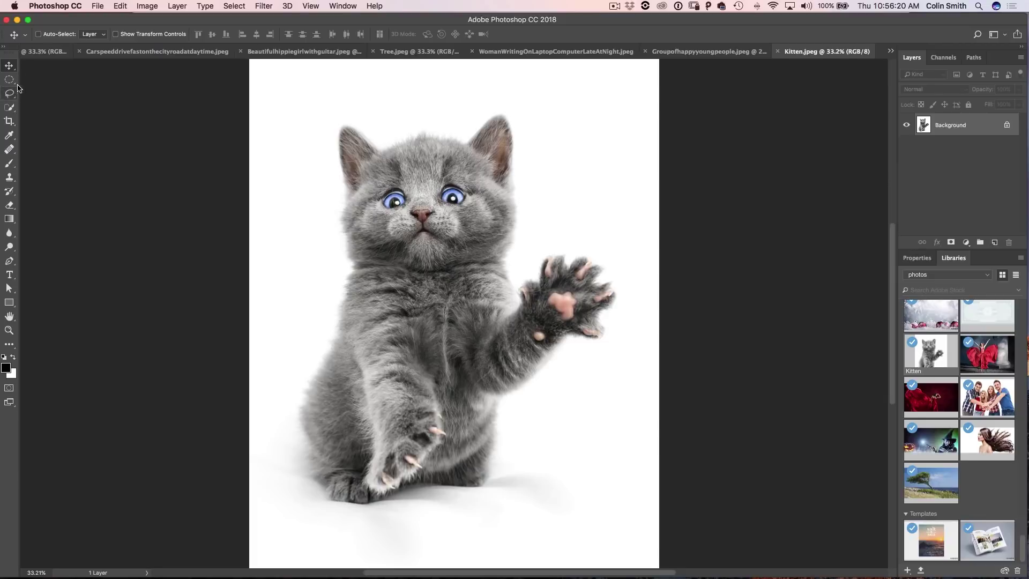
# Choose the Quick Selection Tool to start selecting on the kitten photo.
pyautogui.click(9, 109)
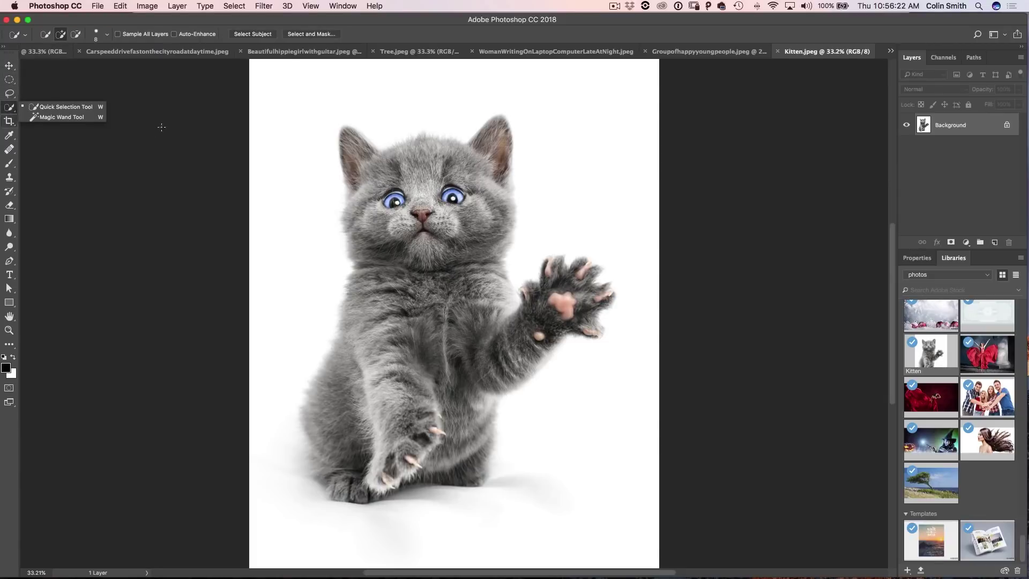
pyautogui.click(82, 110)
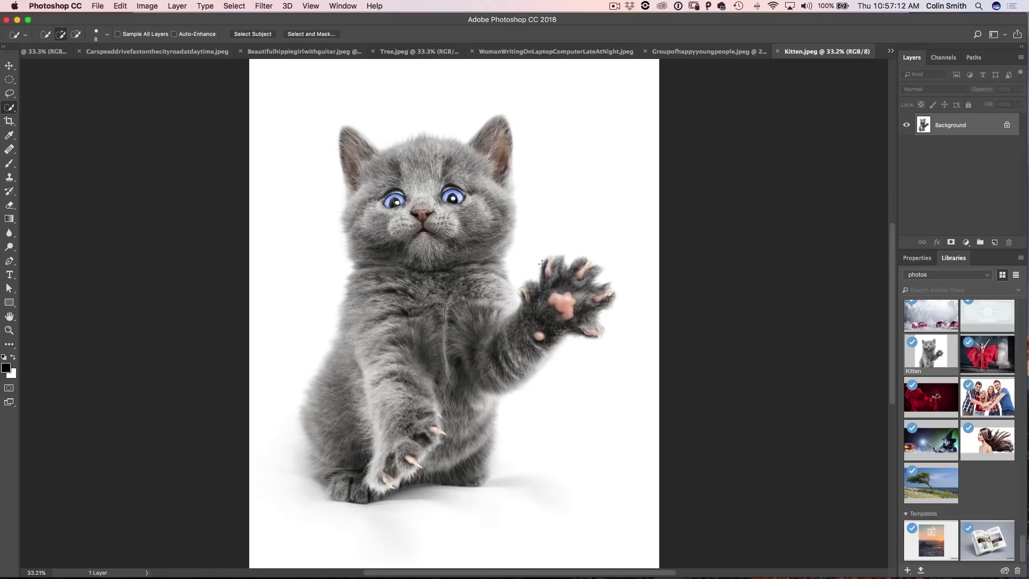
# Run Select Subject so the kitten is selected automatically.
pyautogui.click(246, 35)
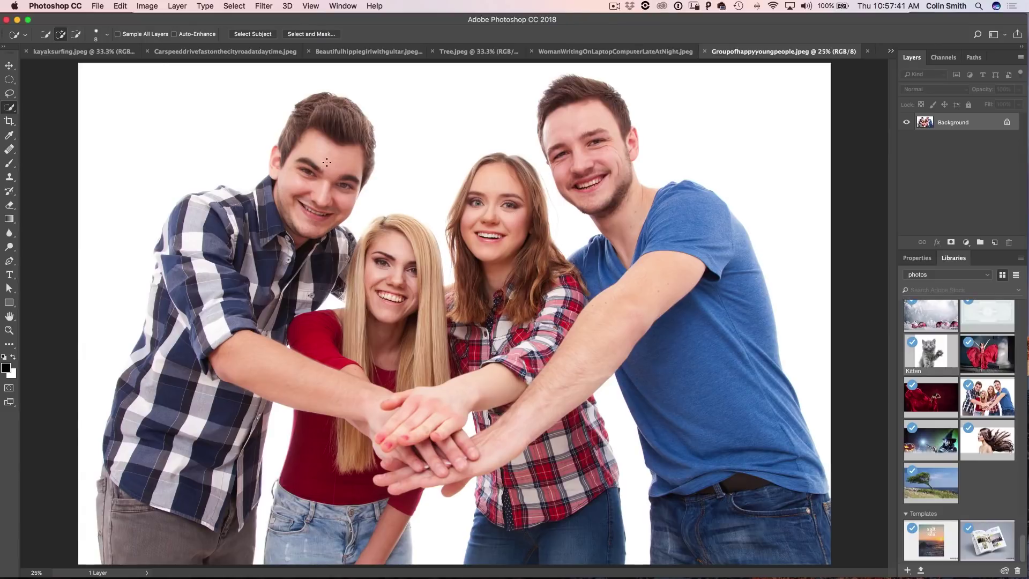
# Run Select Subject to outline the four young people.
pyautogui.click(253, 34)
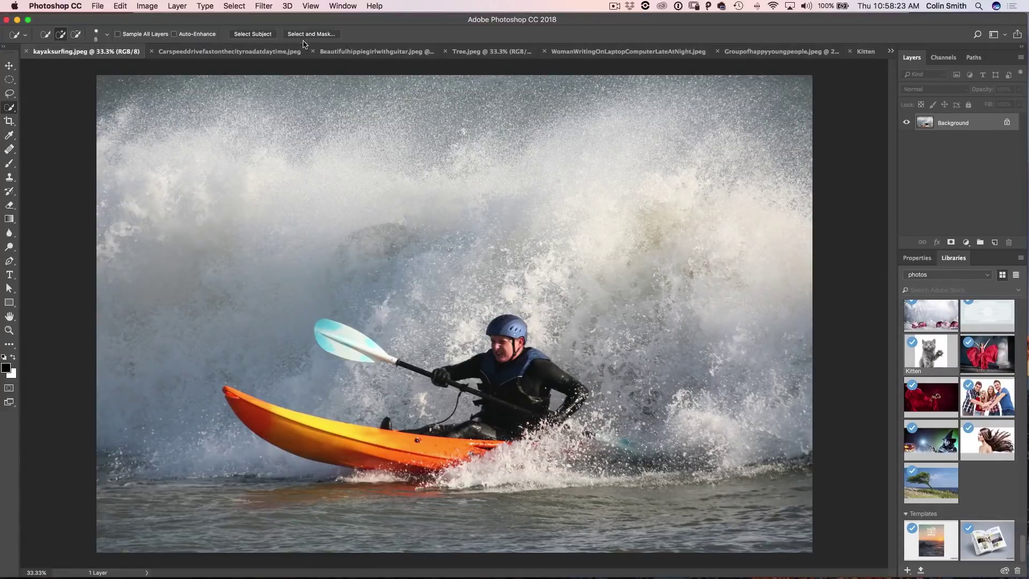
# Auto-select the kayak photo's subject, then switch to the laptop photo and the Tree.jpeg photo.
pyautogui.click(261, 35)
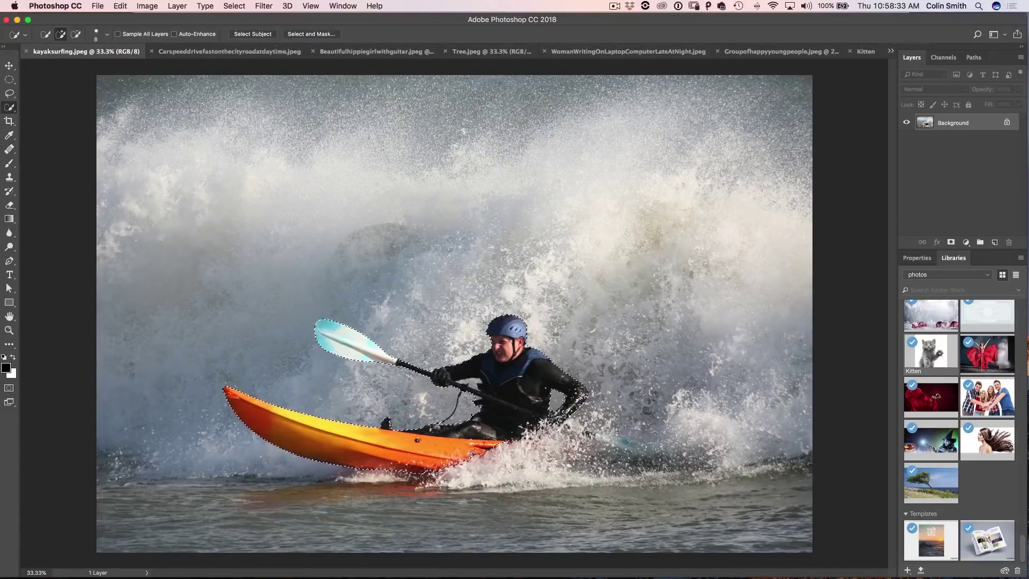
pyautogui.click(584, 51)
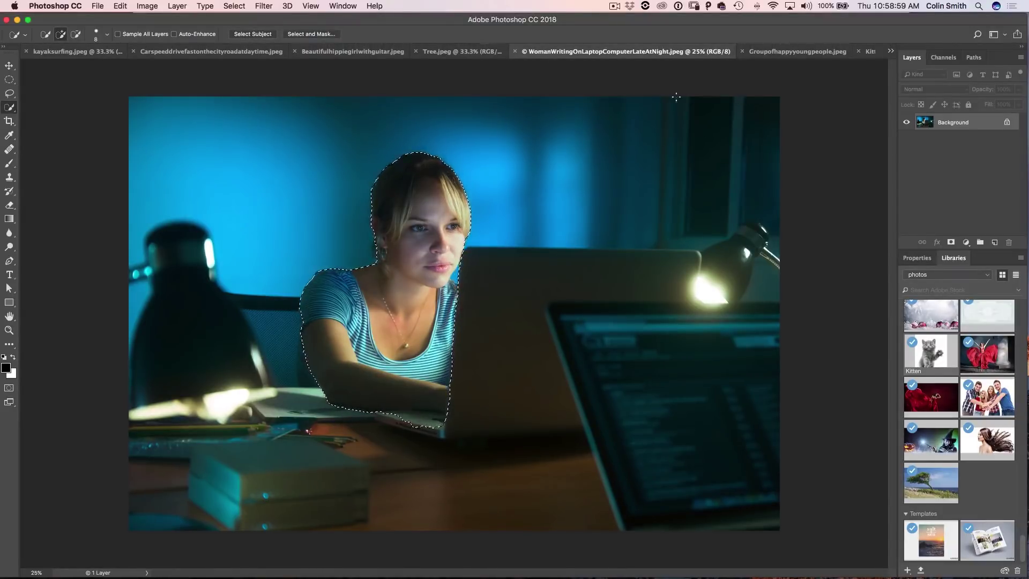
pyautogui.click(453, 51)
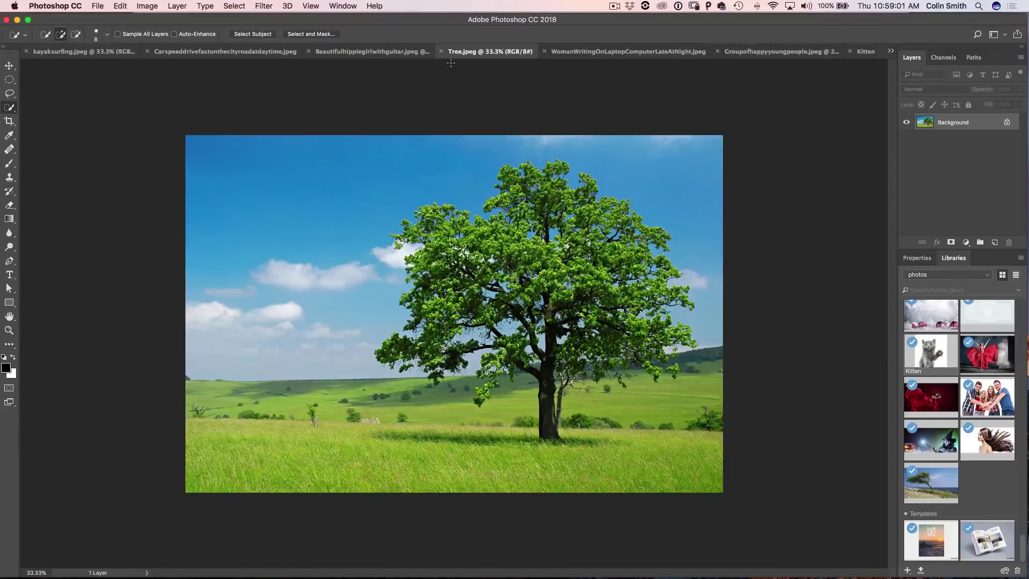
# Use Select Subject to outline the tree in Tree.jpeg.
pyautogui.click(244, 34)
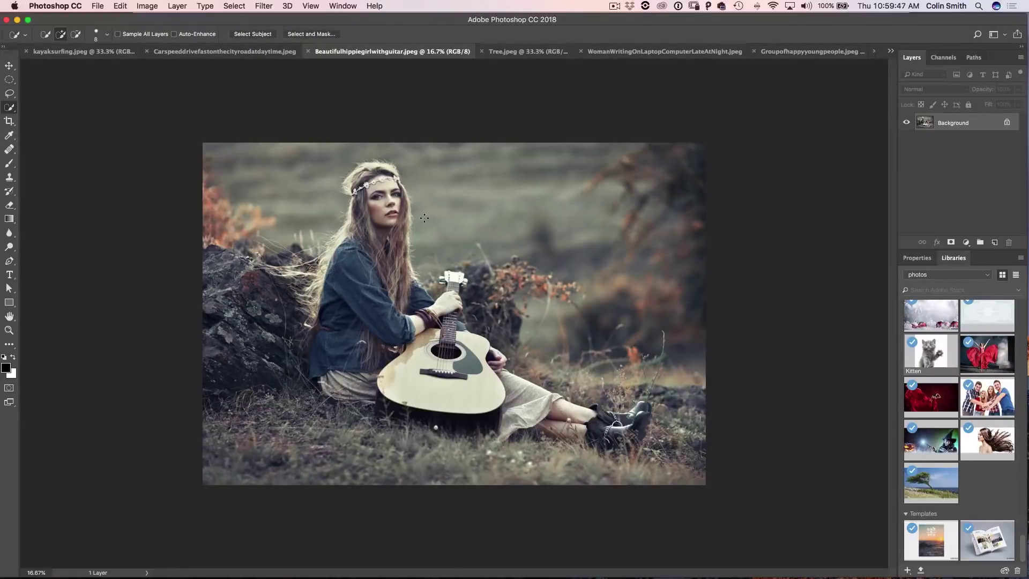
# Select the guitar-playing woman with Select Subject in Add to Selection mode, then enter Select and Mask.
pyautogui.click(249, 35)
pyautogui.click(61, 34)
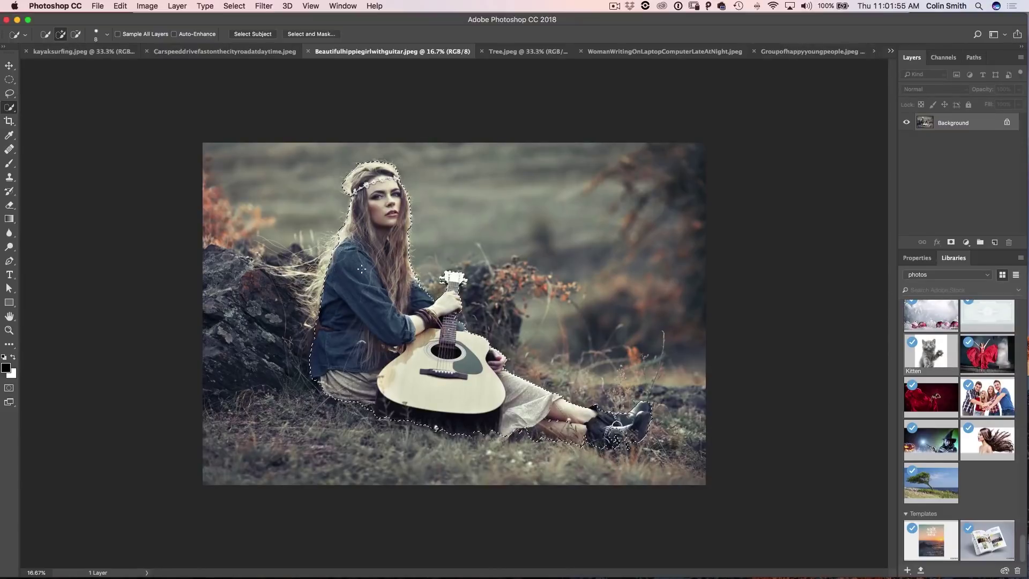
pyautogui.click(305, 35)
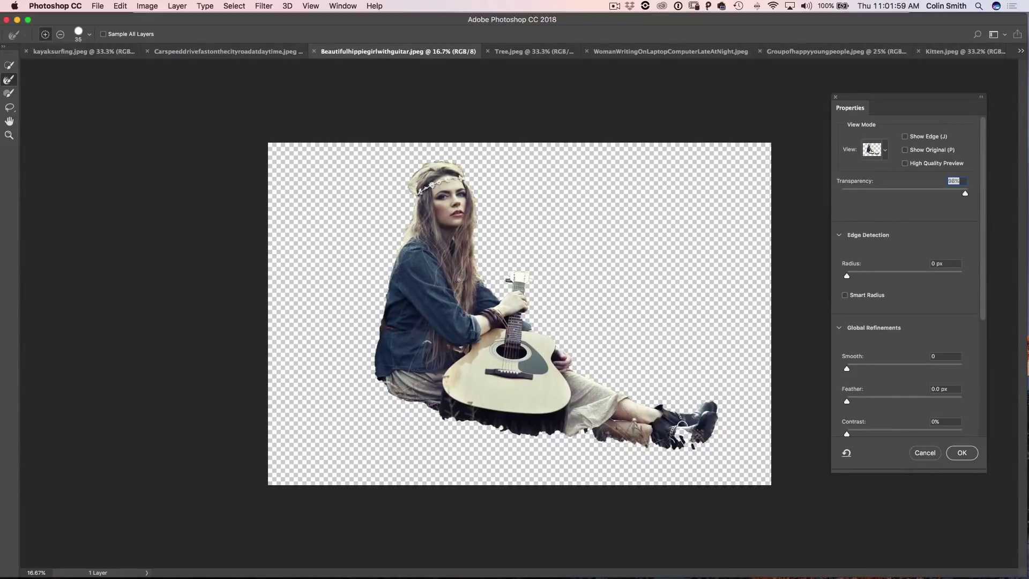
# Widen the edge detection radius in steps to 8 px, checking it with Show Edge.
pyautogui.click(906, 137)
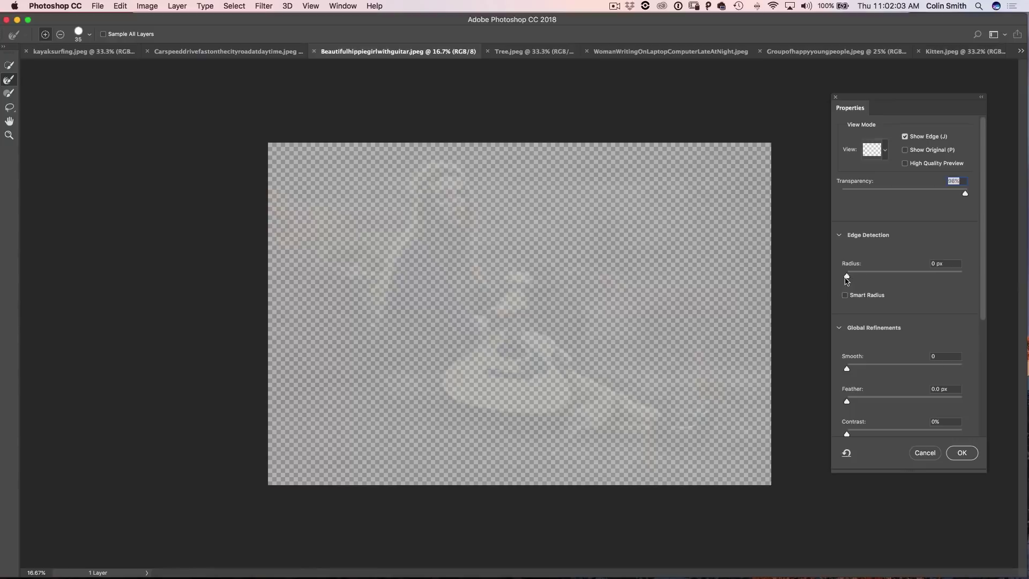
pyautogui.moveTo(847, 278); pyautogui.dragTo(859, 278)
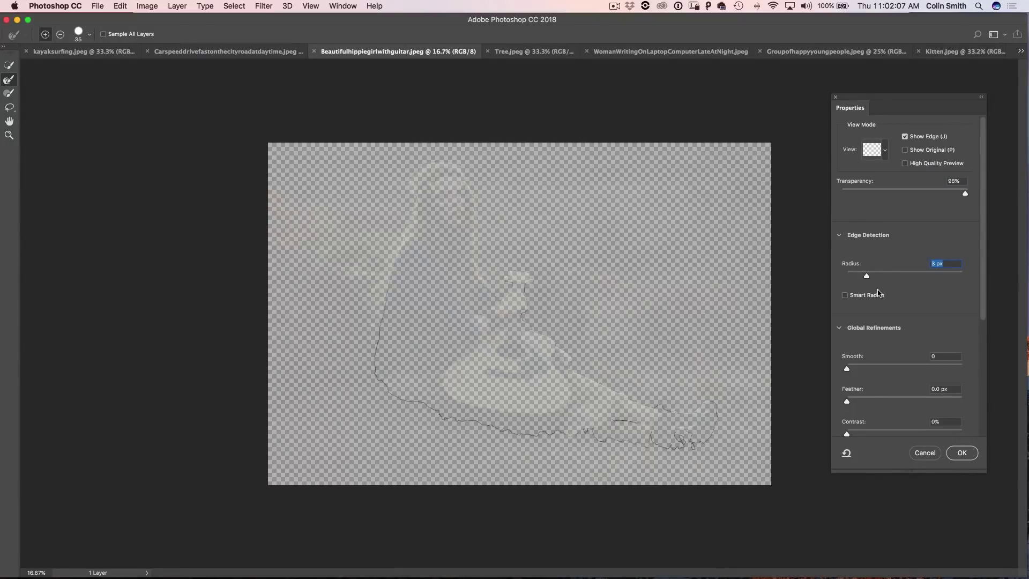
pyautogui.moveTo(867, 279); pyautogui.dragTo(880, 277)
pyautogui.moveTo(882, 277); pyautogui.dragTo(888, 276)
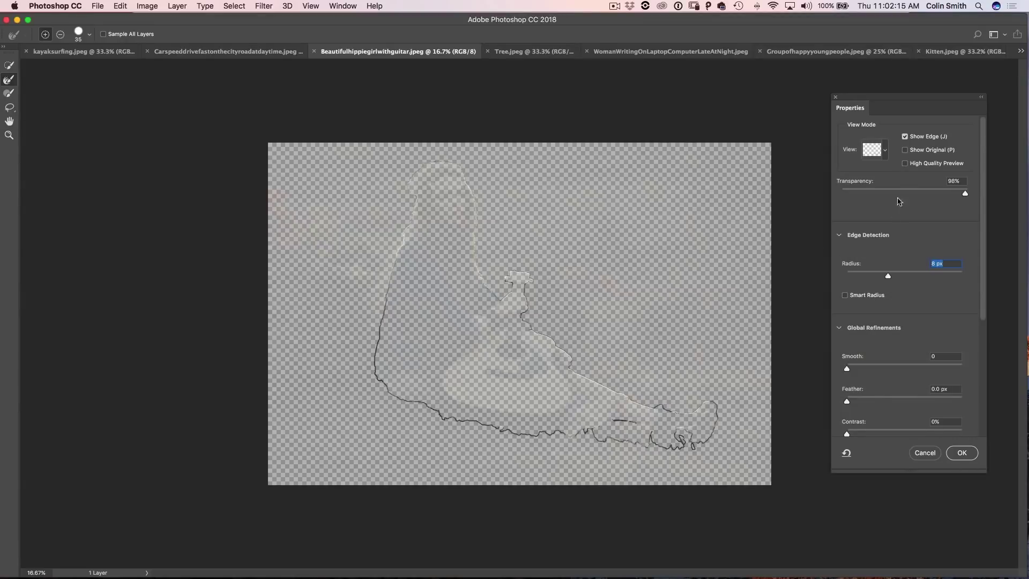
pyautogui.click(905, 137)
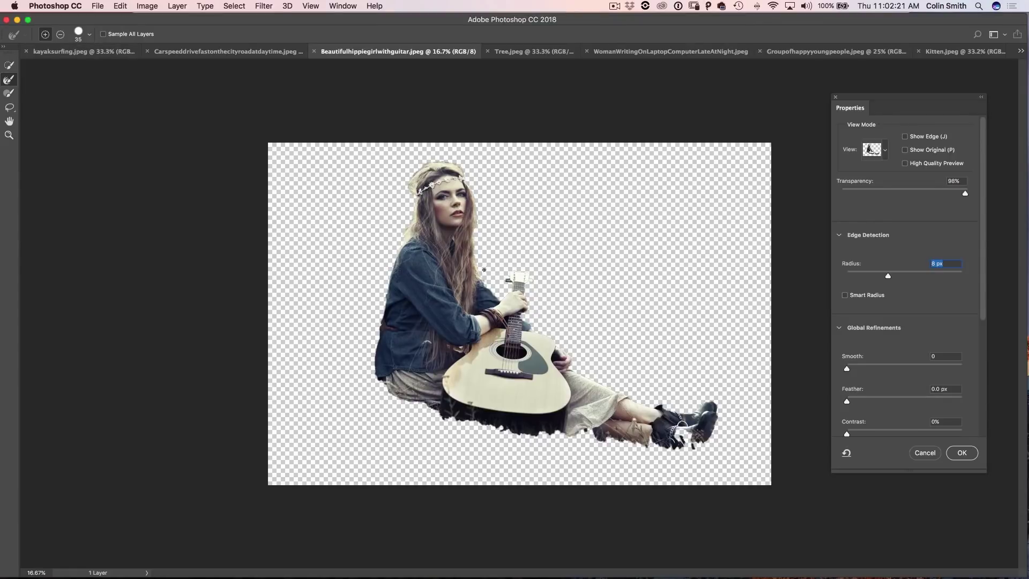
# Refine the hair and jacket edges with a size-175 Refine Edge Brush.
pyautogui.click(10, 82)
pyautogui.press(']')
pyautogui.press(']')
pyautogui.press(']')
pyautogui.press(']')
pyautogui.press(']')
pyautogui.press(']')
pyautogui.press(']')
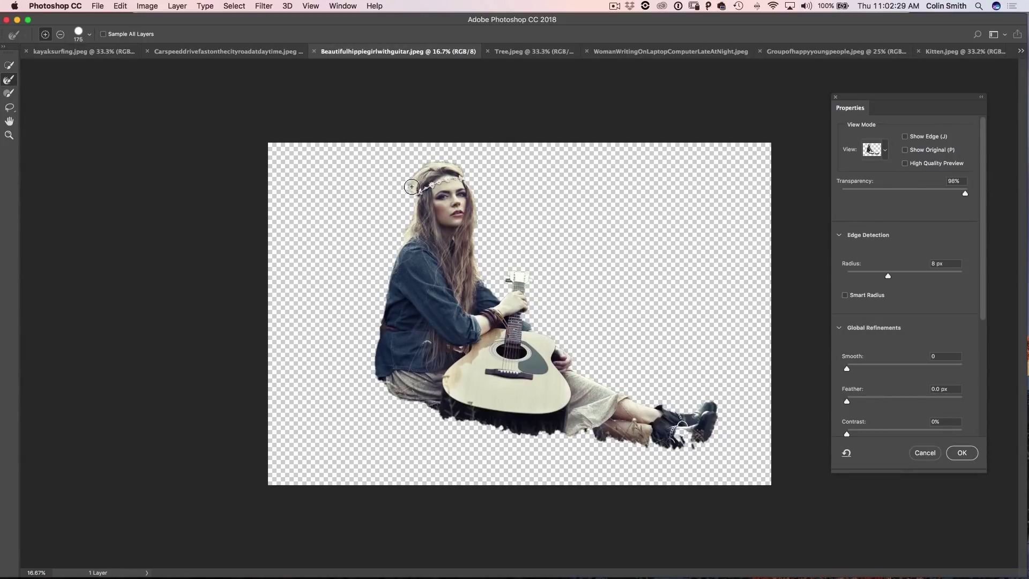
pyautogui.moveTo(408, 232); pyautogui.dragTo(376, 336)
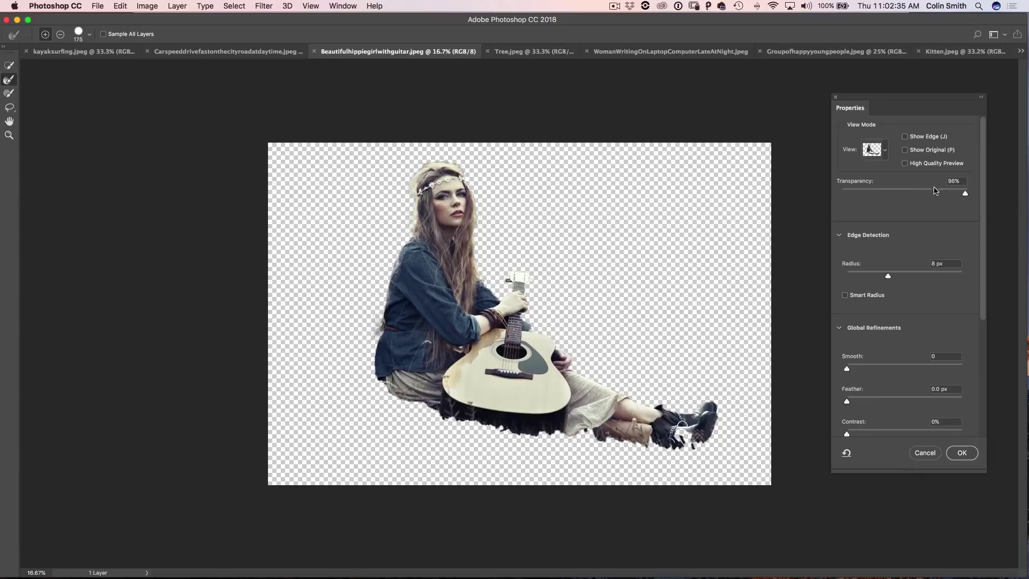
pyautogui.moveTo(964, 196); pyautogui.dragTo(909, 195)
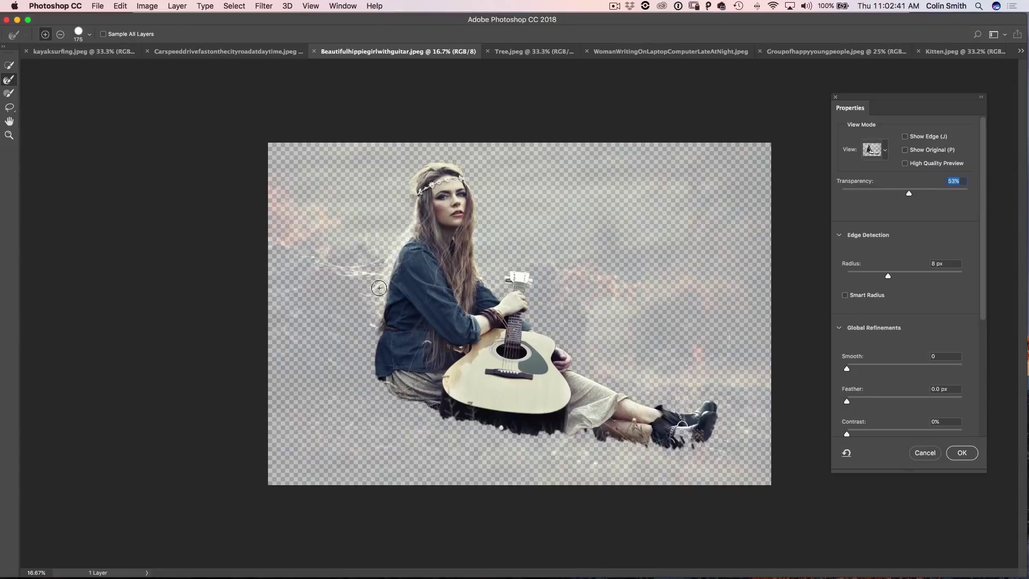
pyautogui.moveTo(372, 291)
pyautogui.mouseDown()
pyautogui.moveTo(377, 330)
pyautogui.moveTo(380, 266)
pyautogui.moveTo(362, 278)
pyautogui.moveTo(320, 269)
pyautogui.moveTo(397, 241)
pyautogui.moveTo(418, 182)
pyautogui.moveTo(413, 237)
pyautogui.moveTo(377, 328)
pyautogui.moveTo(383, 275)
pyautogui.moveTo(409, 228)
pyautogui.mouseUp()
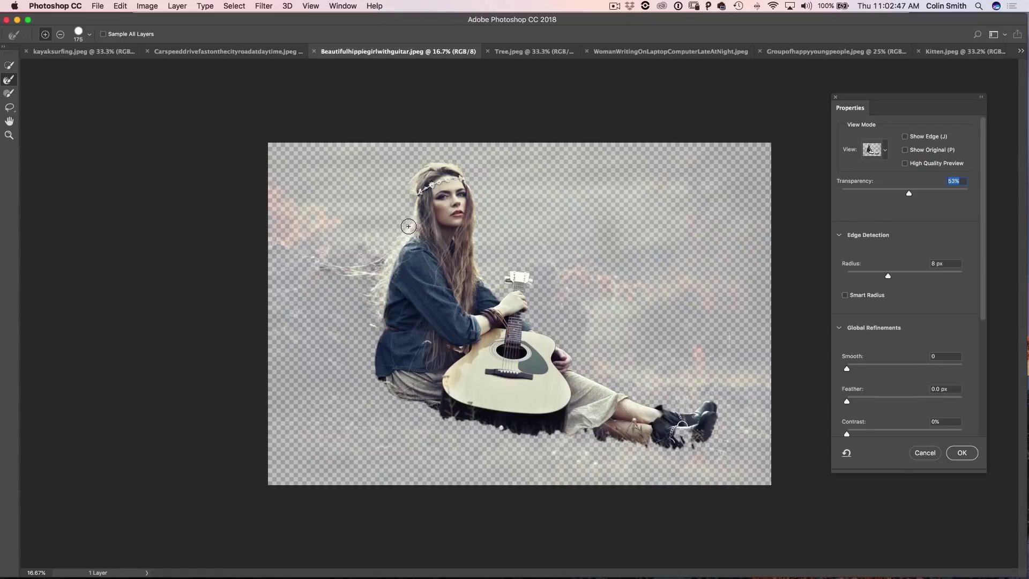
pyautogui.moveTo(394, 278)
pyautogui.mouseDown()
pyautogui.moveTo(385, 320)
pyautogui.moveTo(412, 239)
pyautogui.moveTo(408, 287)
pyautogui.moveTo(413, 270)
pyautogui.mouseUp()
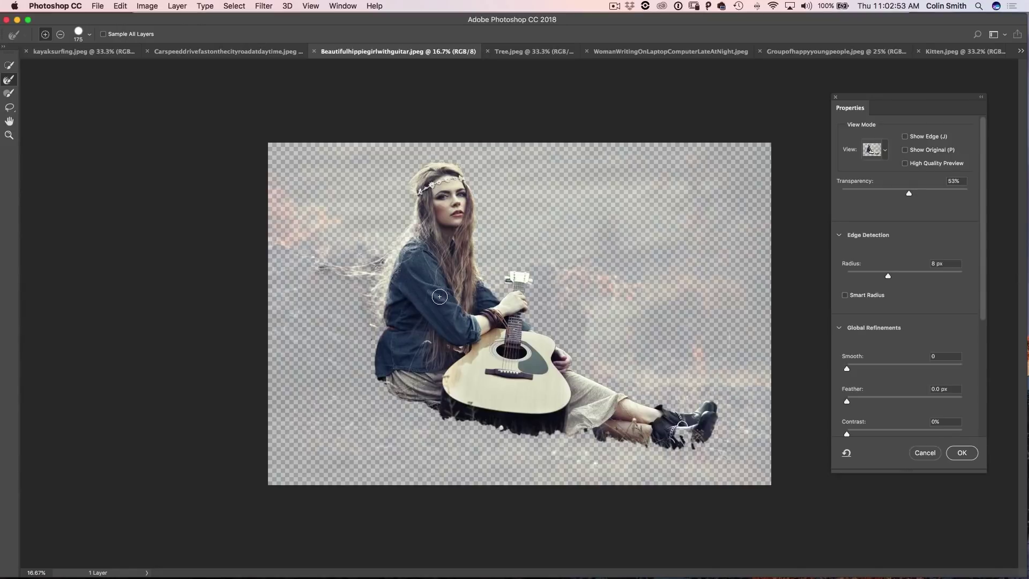
# Preview the cut-out in On Black view at 78% opacity.
pyautogui.moveTo(909, 194); pyautogui.dragTo(886, 196)
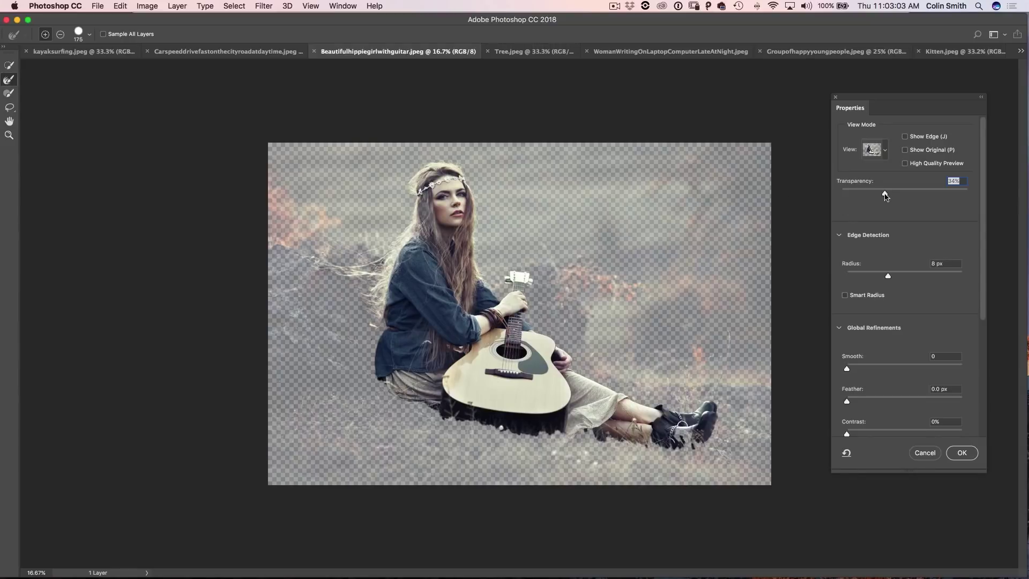
pyautogui.moveTo(886, 196); pyautogui.dragTo(942, 196)
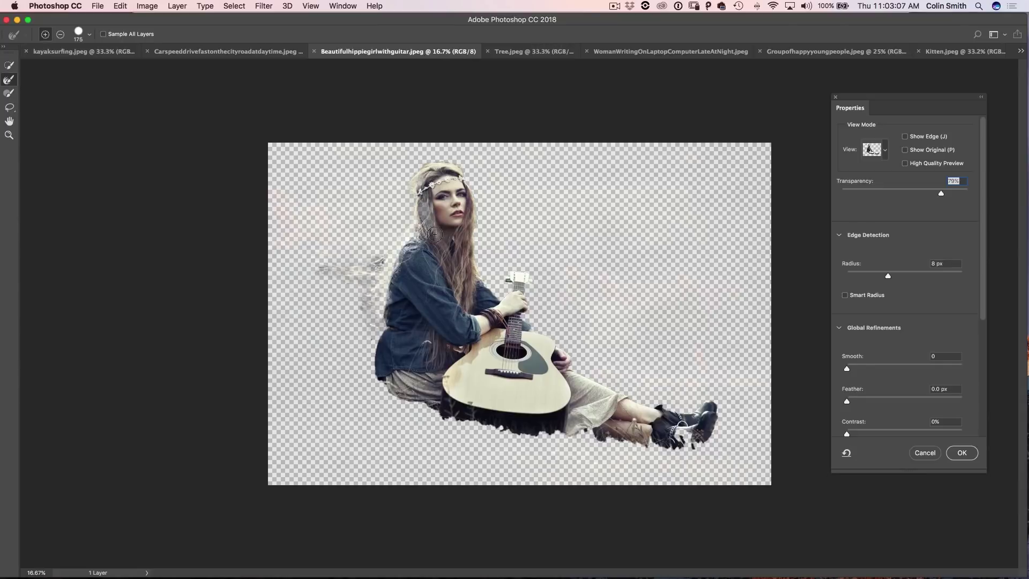
pyautogui.click(878, 151)
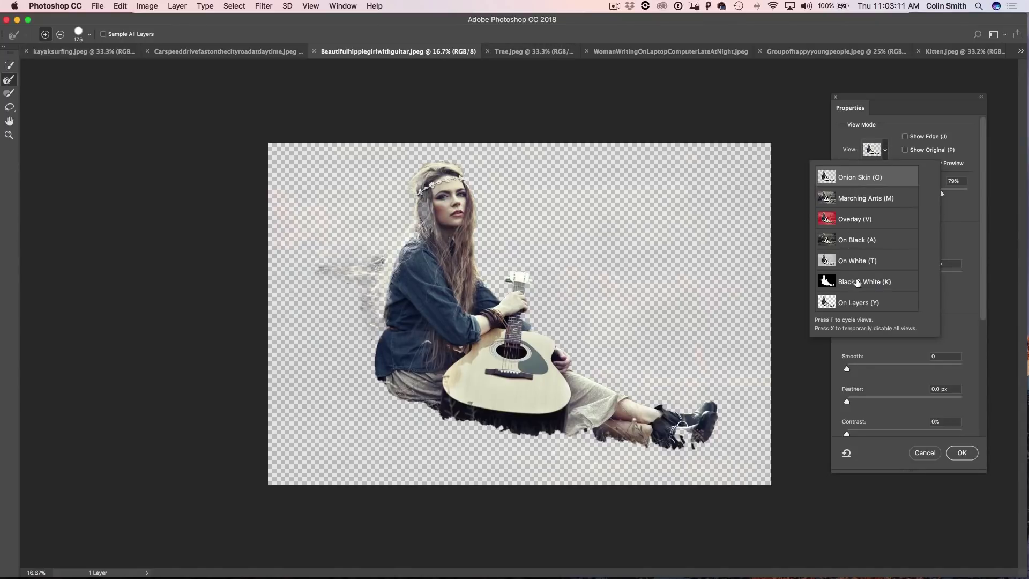
pyautogui.click(857, 239)
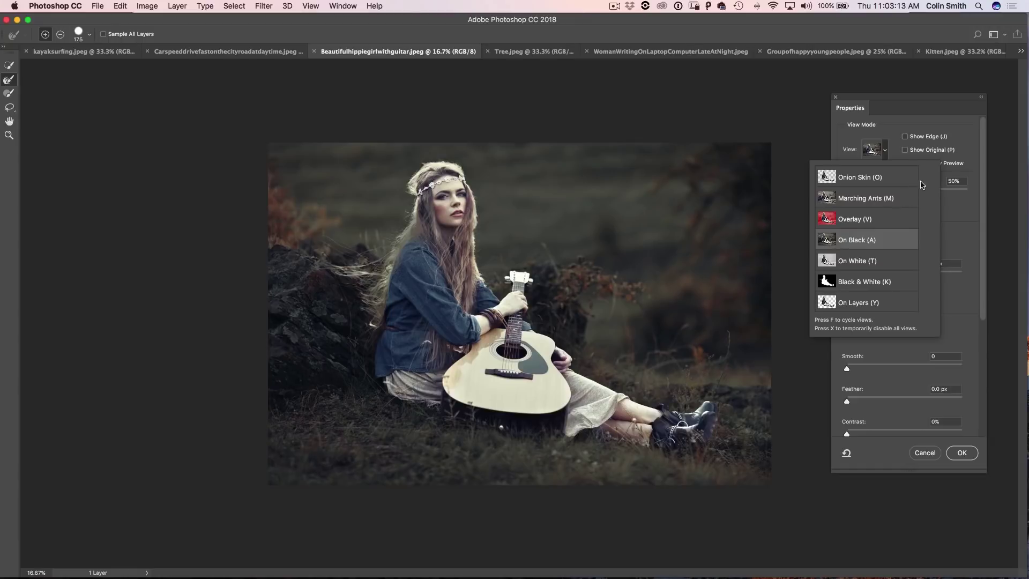
pyautogui.click(956, 174)
pyautogui.moveTo(906, 195); pyautogui.dragTo(940, 194)
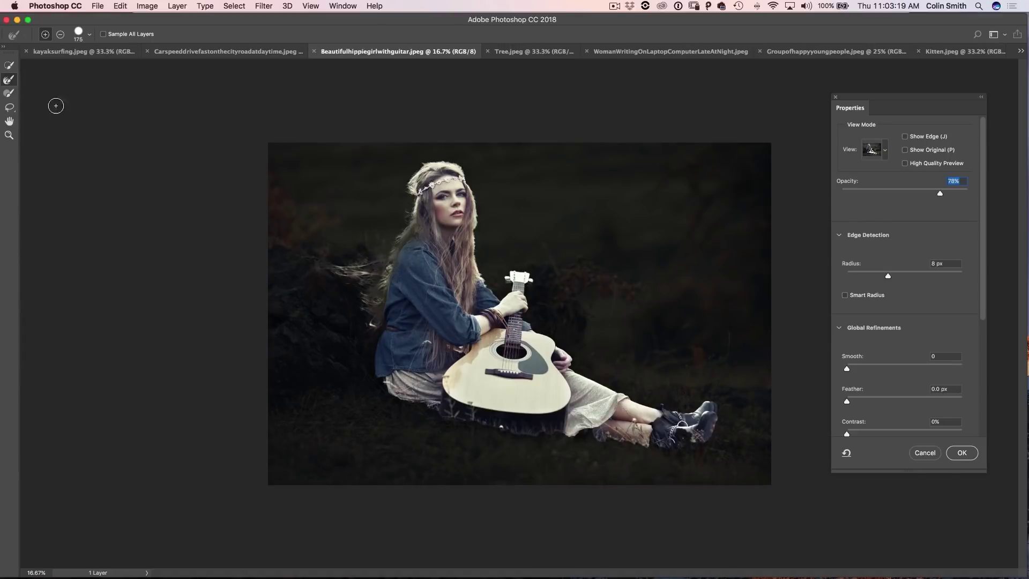
pyautogui.click(10, 94)
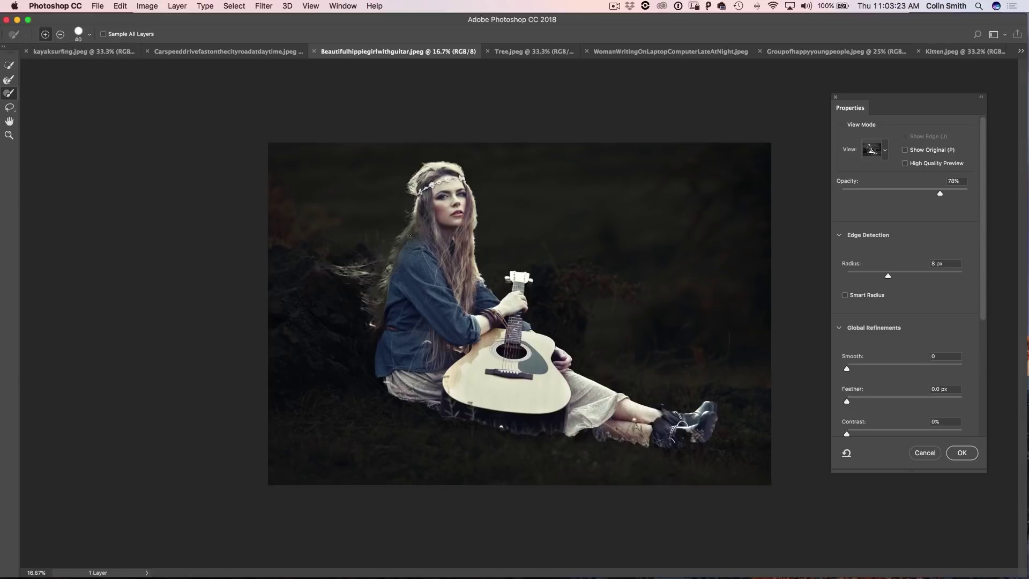
# Drop the edge radius to 0 px and refine the left hair edge beside the face and jacket.
pyautogui.moveTo(416, 228)
pyautogui.mouseDown()
pyautogui.moveTo(387, 278)
pyautogui.moveTo(376, 333)
pyautogui.mouseUp()
pyautogui.hotkey('ctrl', 'z')
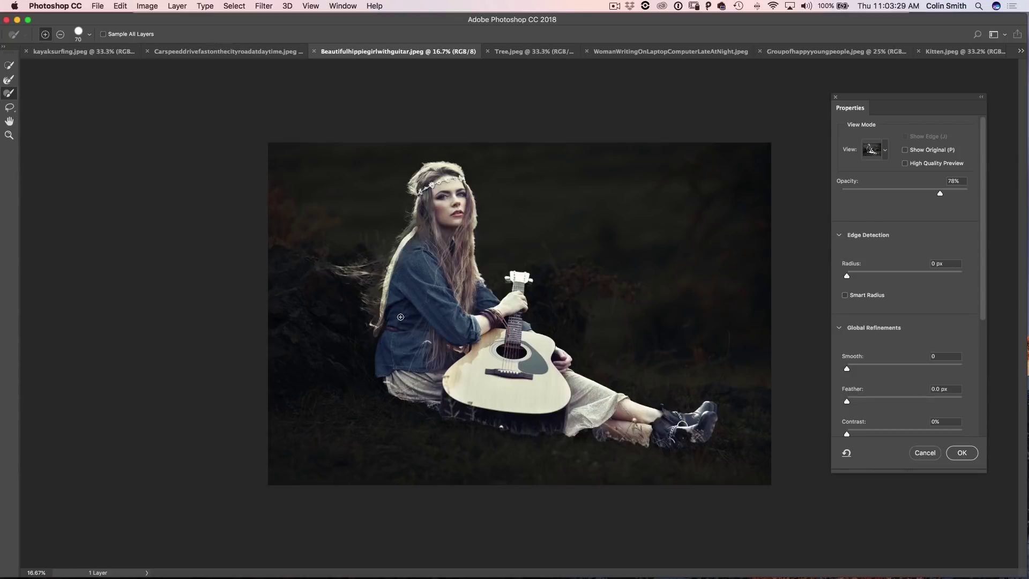
pyautogui.moveTo(412, 233)
pyautogui.mouseDown()
pyautogui.moveTo(406, 242)
pyautogui.moveTo(418, 213)
pyautogui.moveTo(396, 271)
pyautogui.mouseUp()
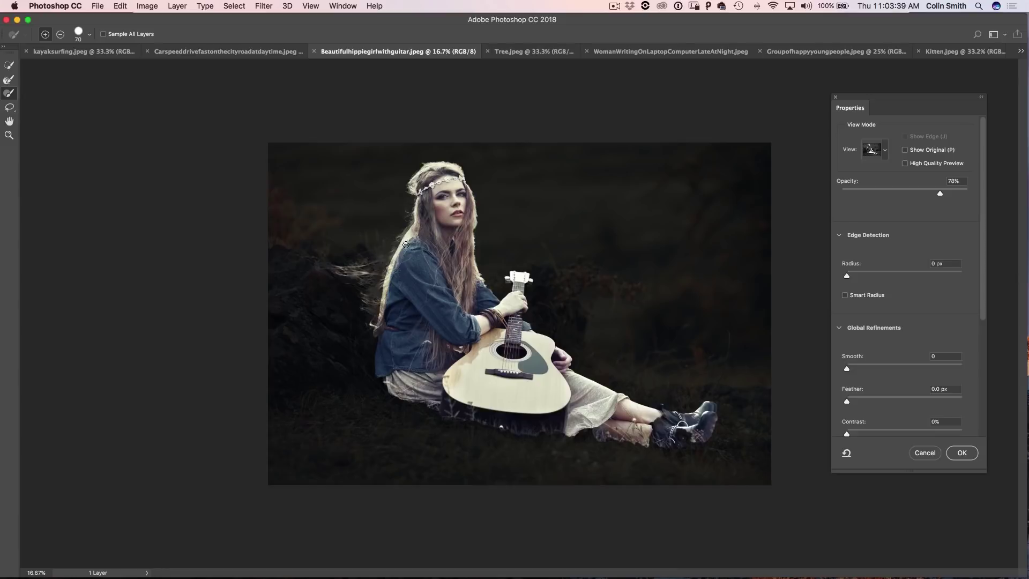
pyautogui.moveTo(406, 245)
pyautogui.mouseDown()
pyautogui.moveTo(379, 308)
pyautogui.moveTo(391, 316)
pyautogui.mouseUp()
# Recover the flyaway strands on the left and refine the right hair edge down to the shoulder.
pyautogui.click(8, 79)
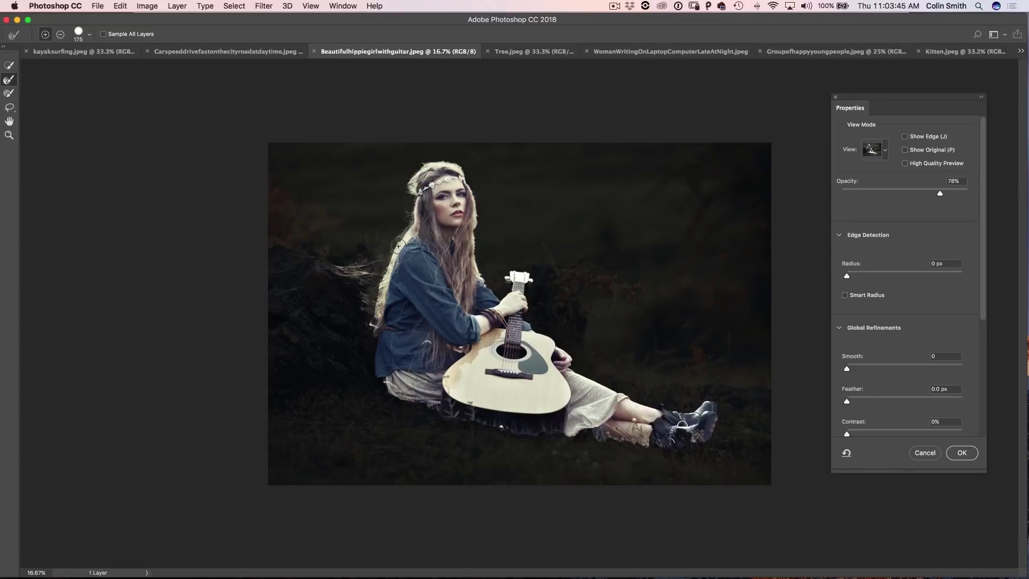
pyautogui.moveTo(398, 246)
pyautogui.mouseDown()
pyautogui.moveTo(410, 227)
pyautogui.moveTo(373, 301)
pyautogui.mouseUp()
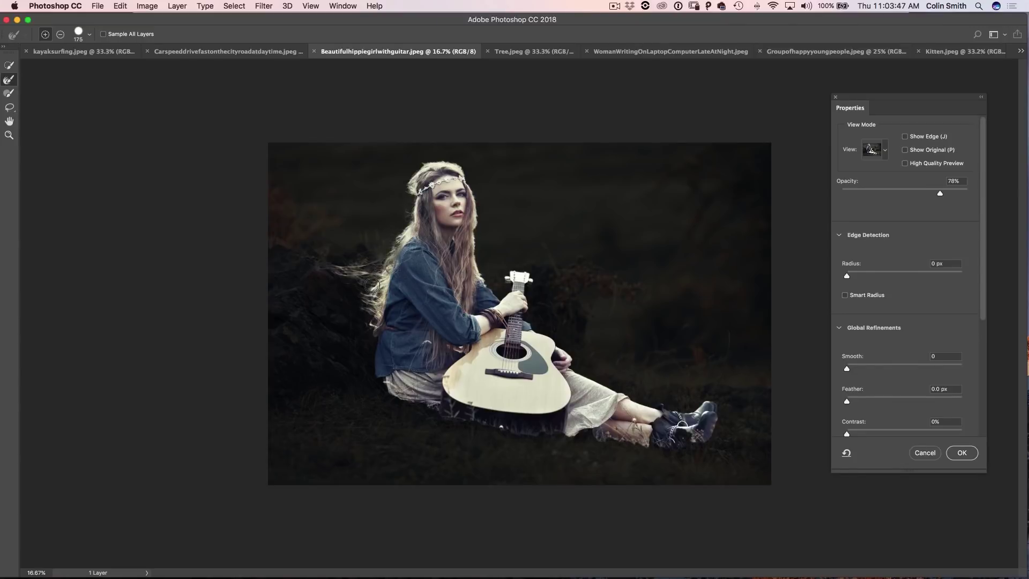
pyautogui.moveTo(372, 285)
pyautogui.mouseDown()
pyautogui.moveTo(330, 268)
pyautogui.moveTo(385, 261)
pyautogui.moveTo(404, 247)
pyautogui.moveTo(392, 250)
pyautogui.moveTo(426, 171)
pyautogui.mouseUp()
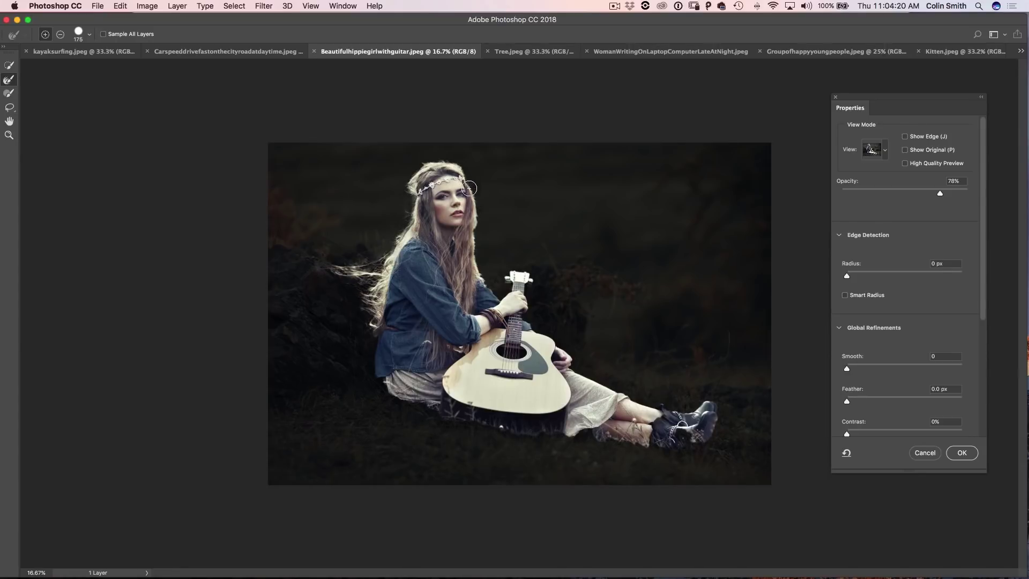
pyautogui.moveTo(470, 188); pyautogui.dragTo(485, 279)
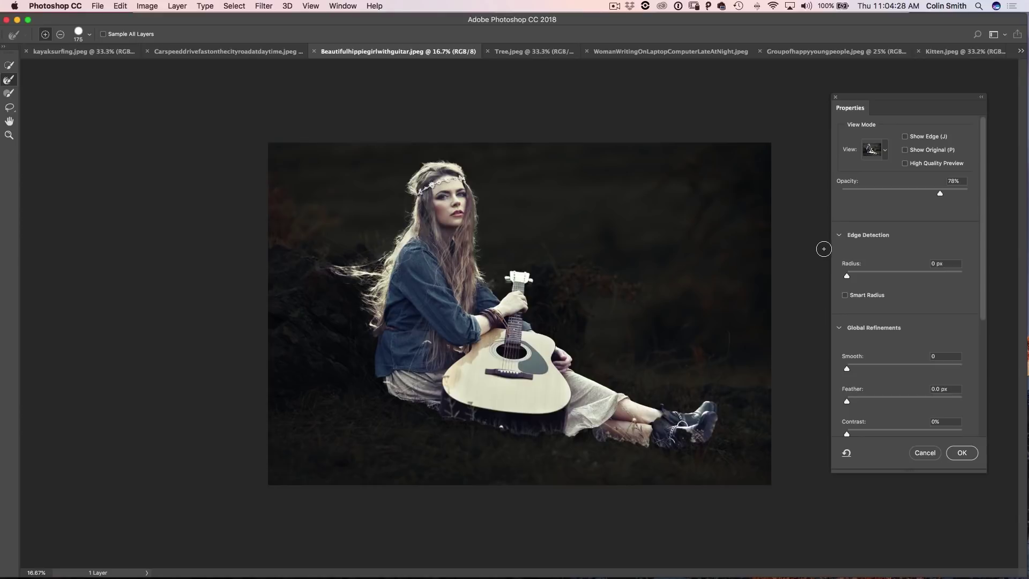
pyautogui.click(886, 153)
# Preview in Onion Skin at 100% transparency and touch up the hair edge beside her face.
pyautogui.click(867, 178)
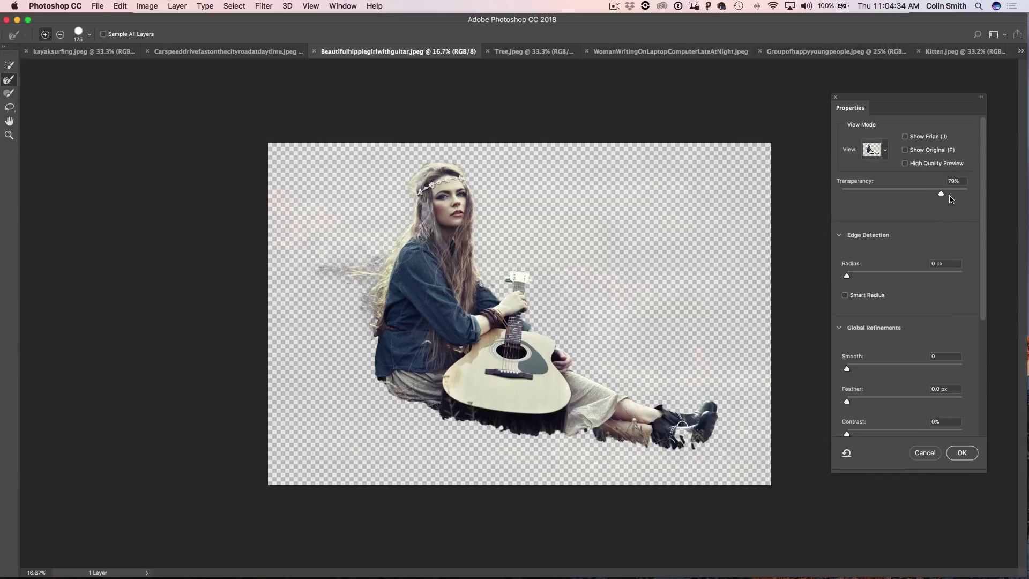
pyautogui.moveTo(942, 195); pyautogui.dragTo(971, 196)
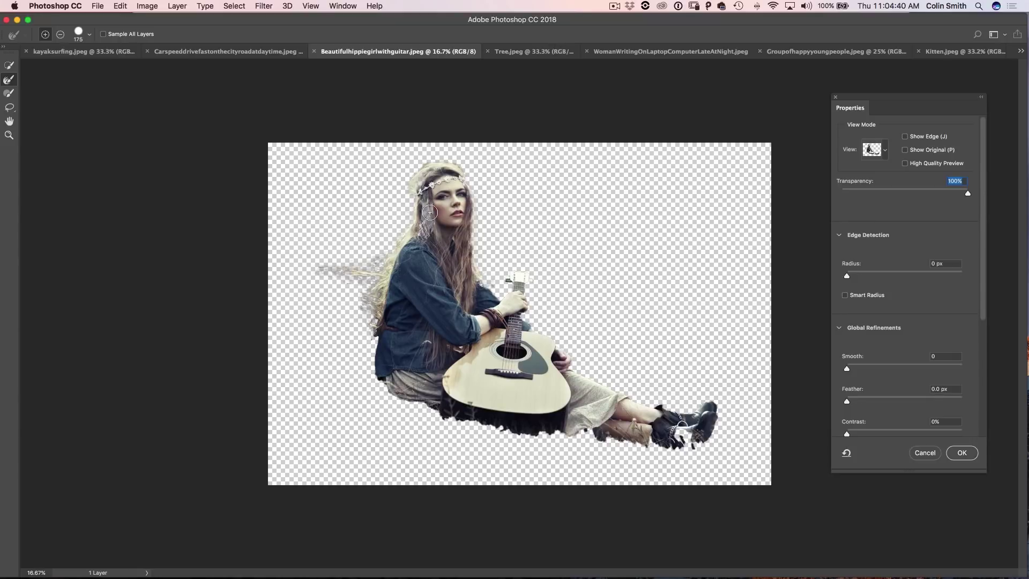
pyautogui.click(9, 94)
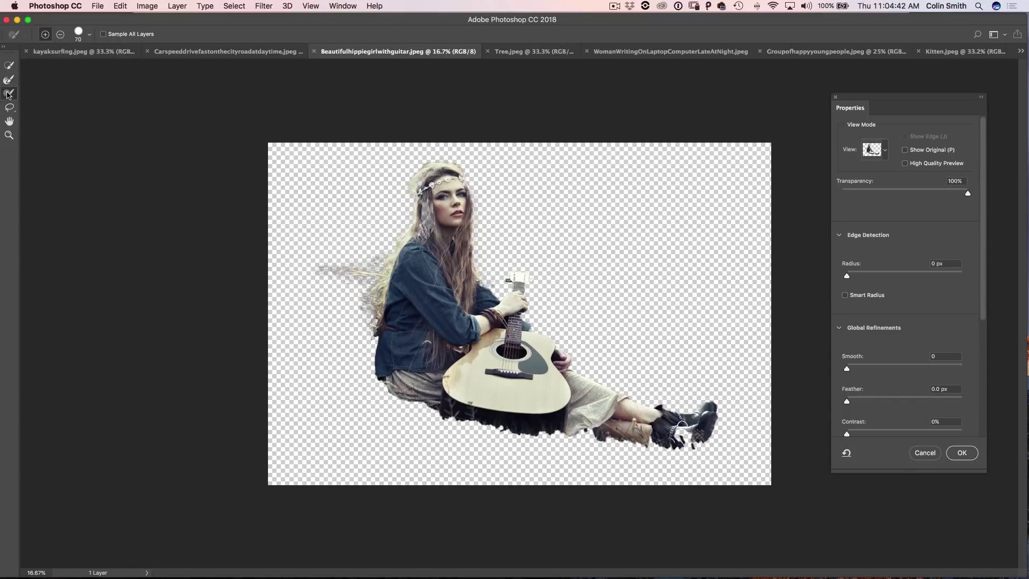
pyautogui.moveTo(426, 201)
pyautogui.mouseDown()
pyautogui.moveTo(425, 236)
pyautogui.moveTo(429, 177)
pyautogui.moveTo(453, 187)
pyautogui.mouseUp()
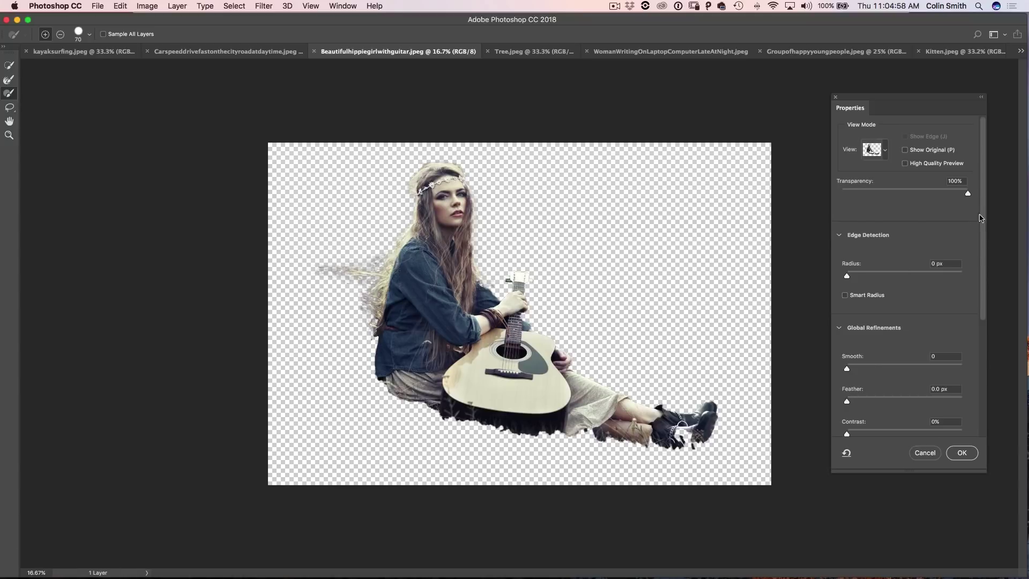
pyautogui.moveTo(987, 214); pyautogui.dragTo(995, 359)
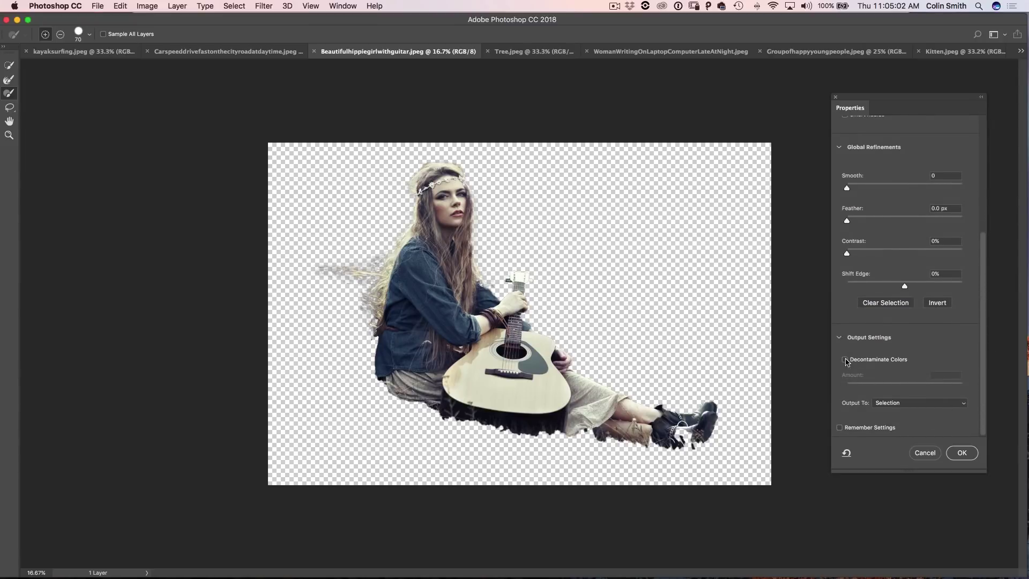
# Turn on Decontaminate Colors at about 36% and output to a new layer with layer mask.
pyautogui.click(862, 360)
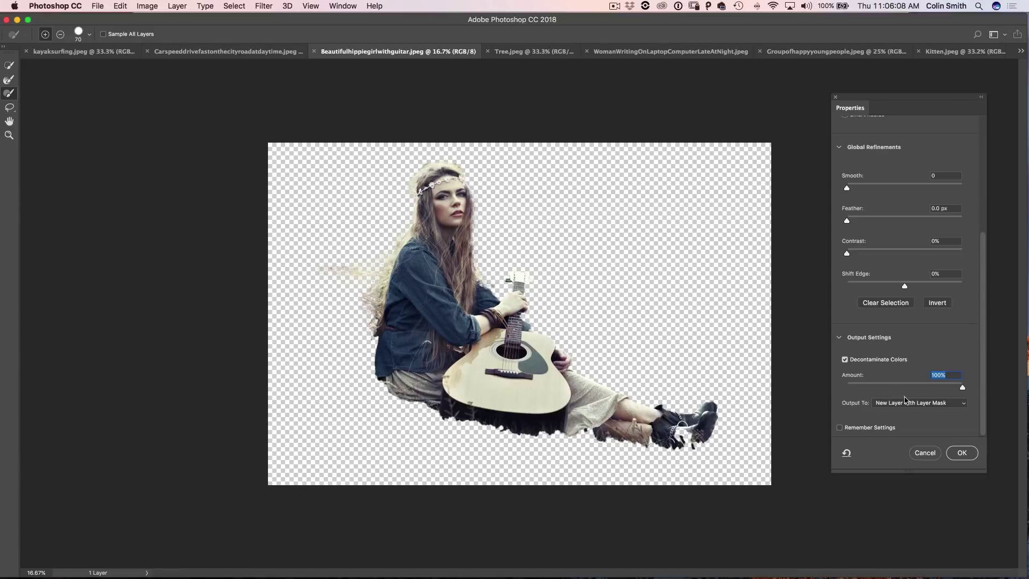
pyautogui.moveTo(964, 391); pyautogui.dragTo(847, 385)
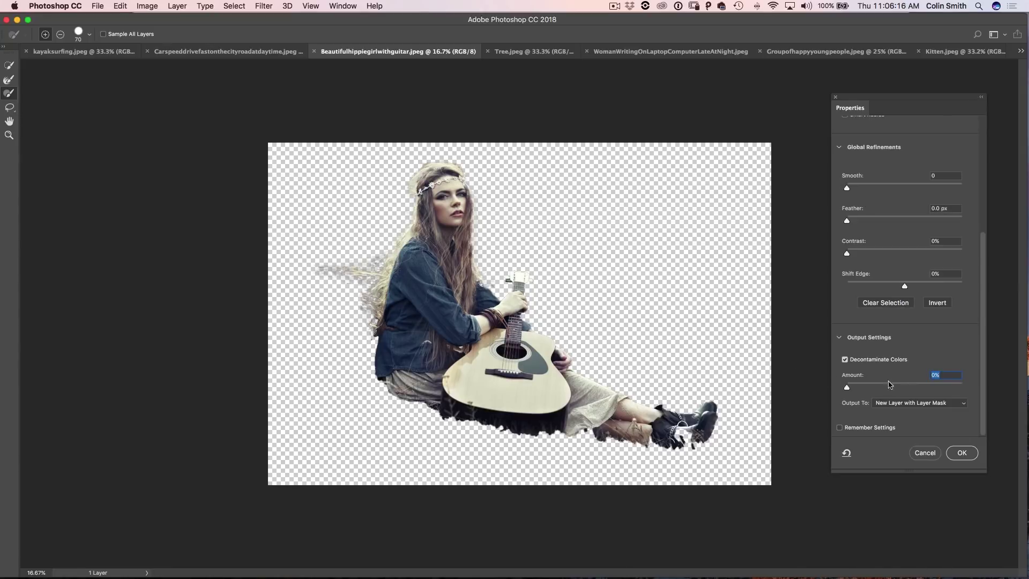
pyautogui.moveTo(847, 388); pyautogui.dragTo(889, 395)
# Apply the masked cutout and move the girl onto the Lonelybenttree photo at its lower left.
pyautogui.click(973, 455)
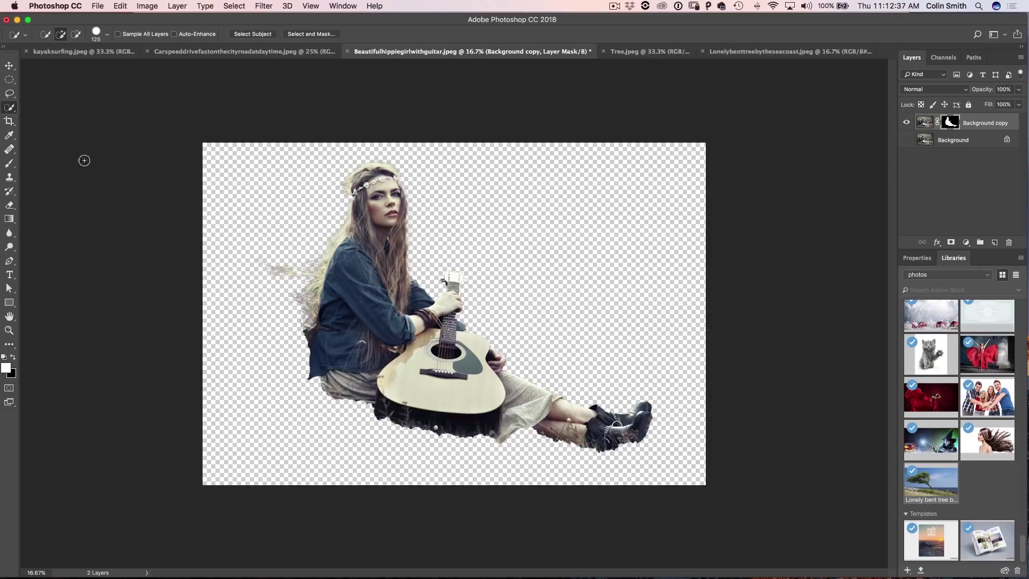
pyautogui.click(9, 66)
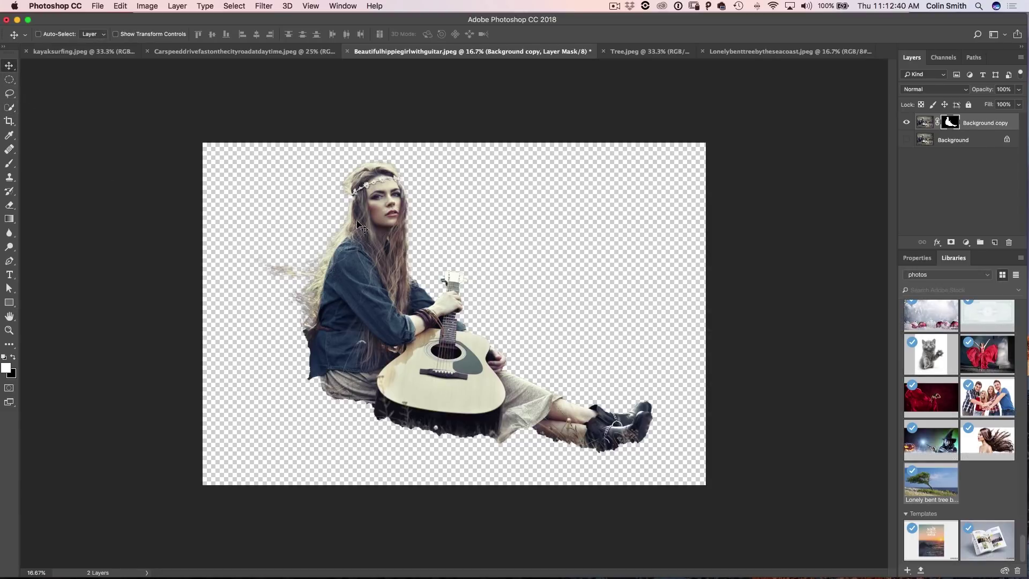
pyautogui.moveTo(596, 156); pyautogui.dragTo(699, 76)
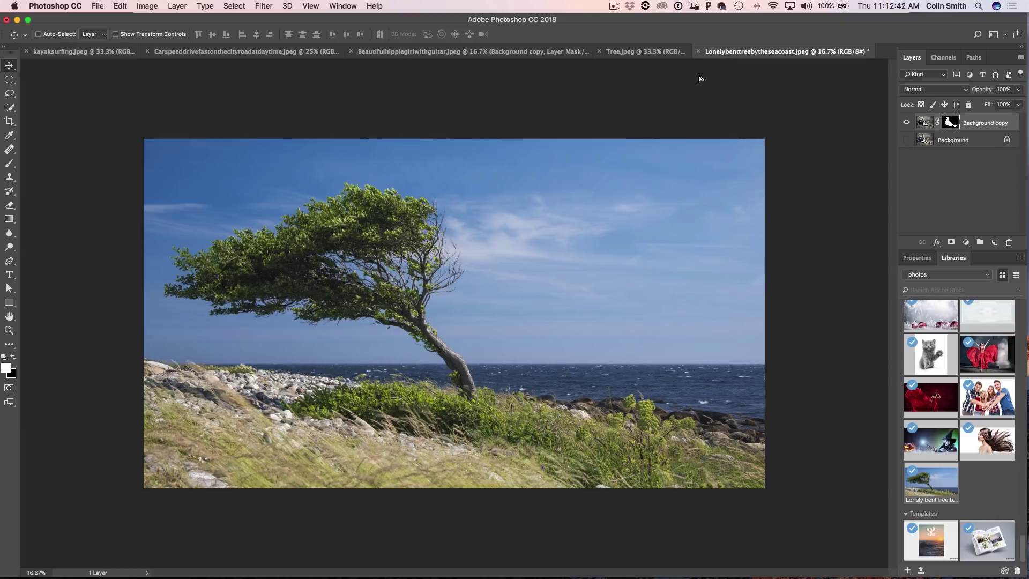
pyautogui.moveTo(429, 316); pyautogui.dragTo(530, 328)
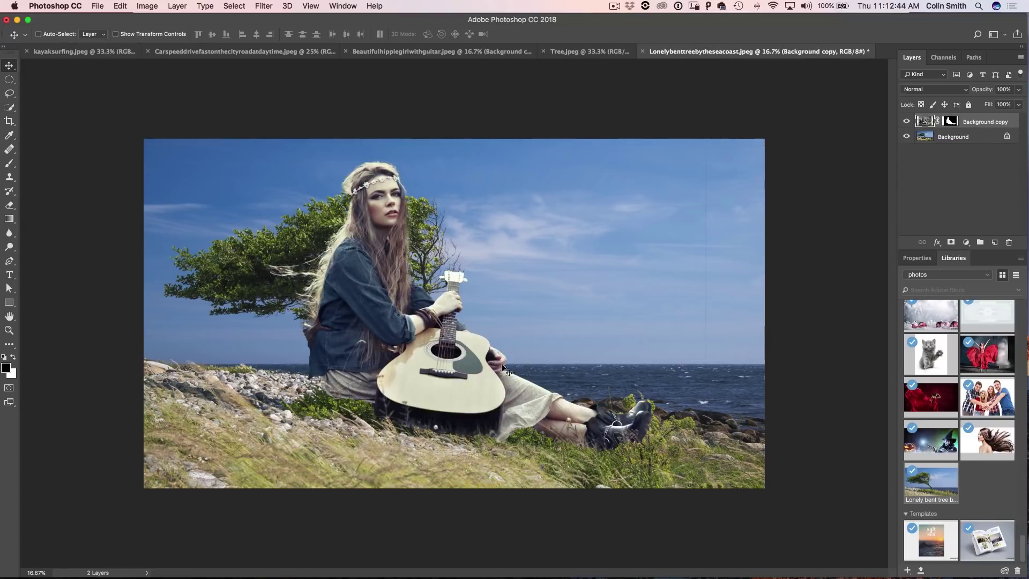
pyautogui.moveTo(501, 364)
pyautogui.mouseDown()
pyautogui.moveTo(471, 386)
pyautogui.moveTo(512, 374)
pyautogui.mouseUp()
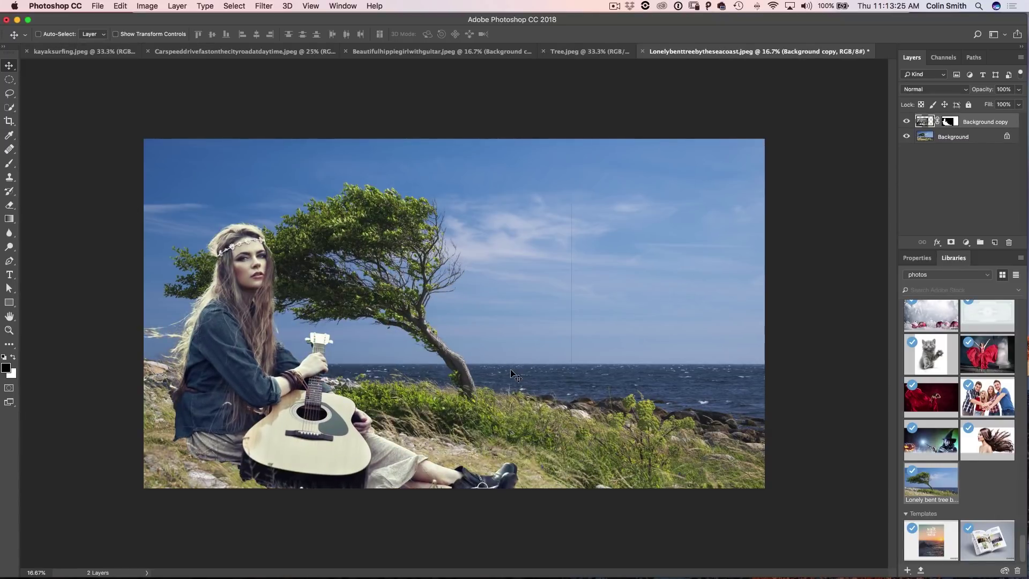